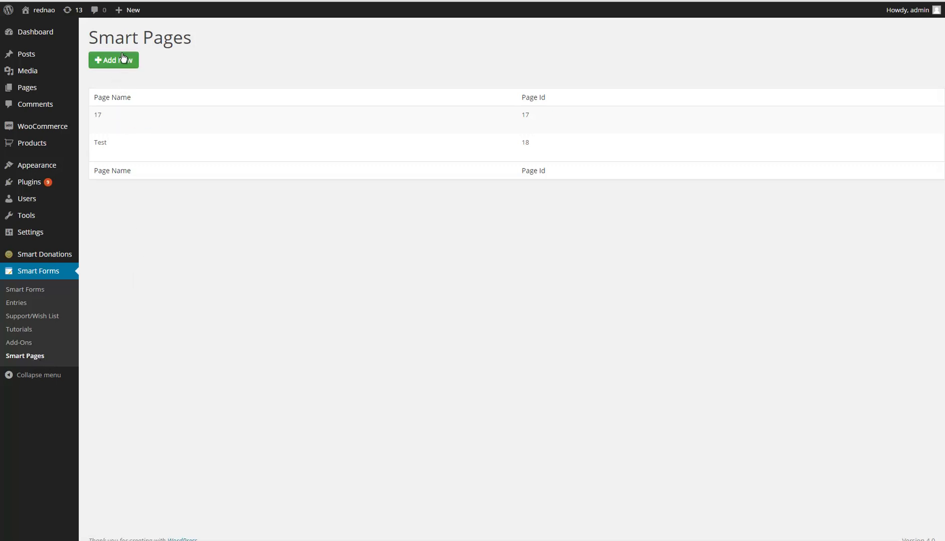
Start a new Smart Page from the Smart Pages list with Add New.
mouse_move(101, 129)
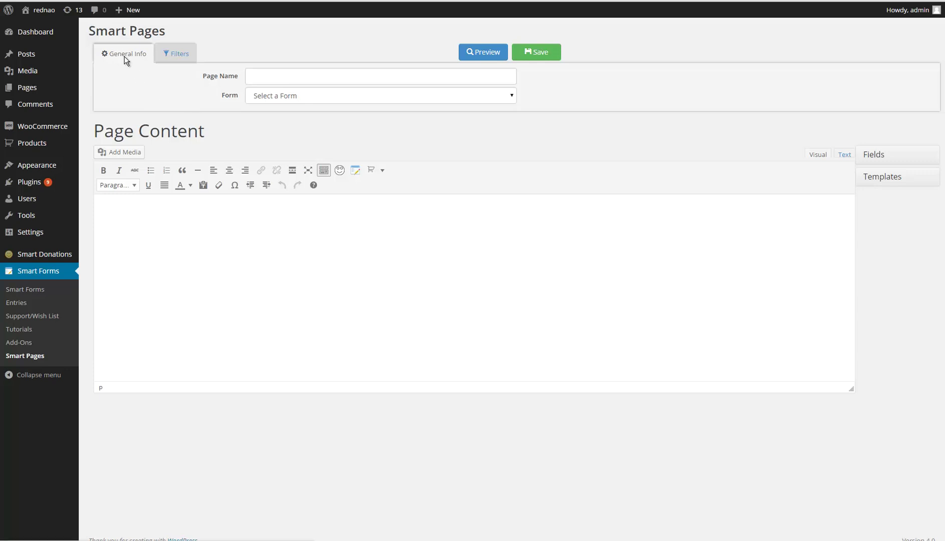
Enter 'My First Page' as the page name and select the 'Full Elements test' form.
click(288, 79)
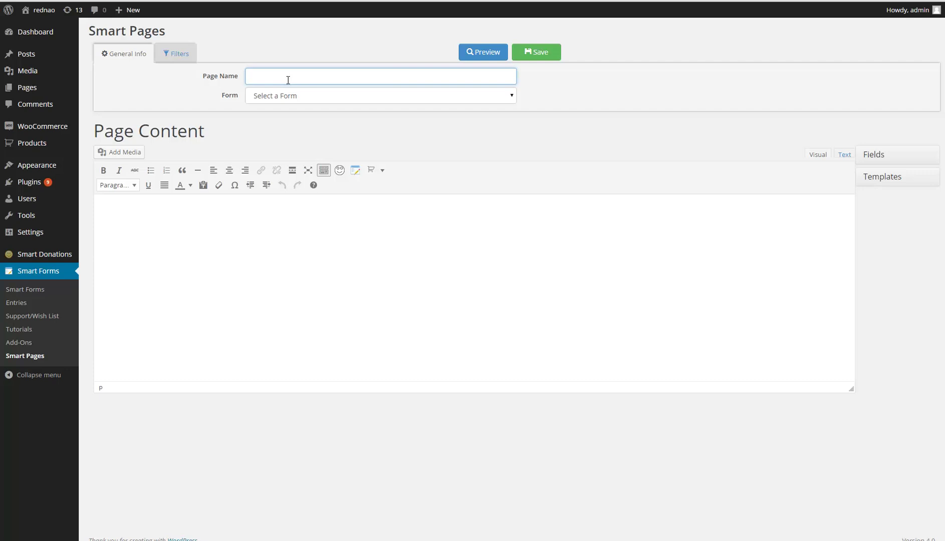
text(My First Page)
drag(220, 97, 240, 95)
click(299, 102)
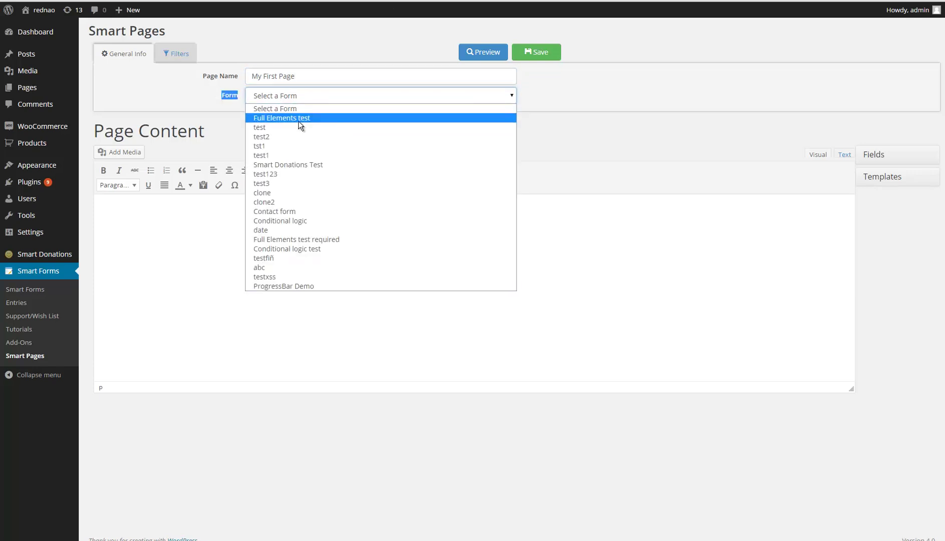
click(298, 120)
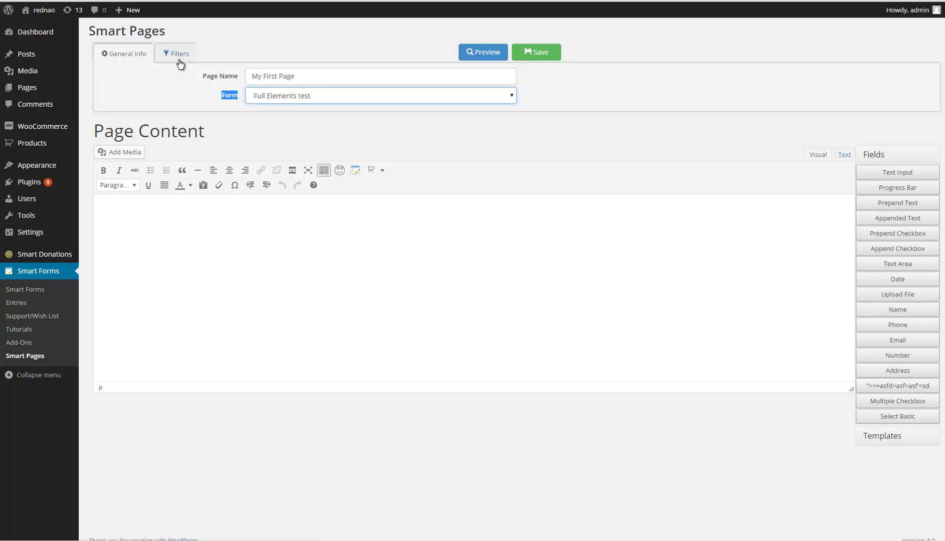
On the Filters tab, add a filter: Multiple Checkbox contains 'Check 1'.
click(176, 55)
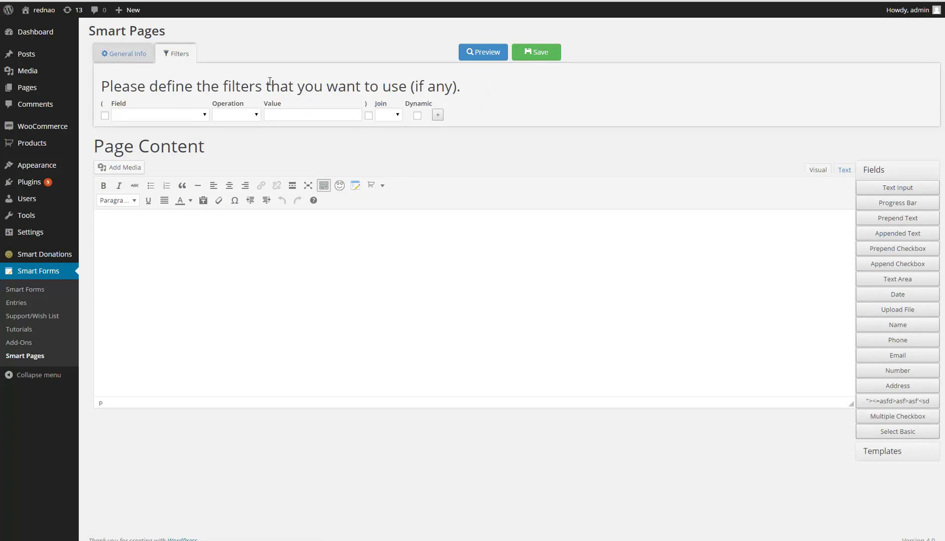
click(175, 115)
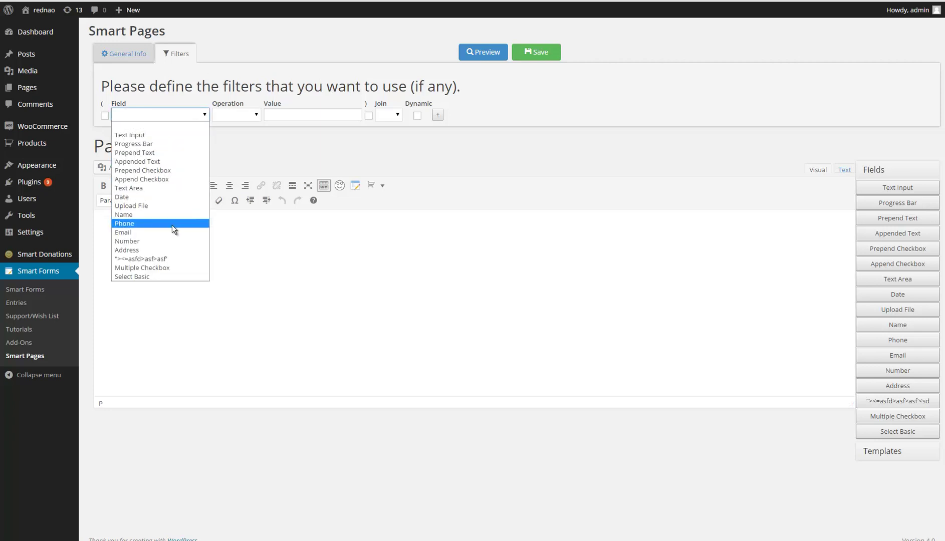
click(174, 268)
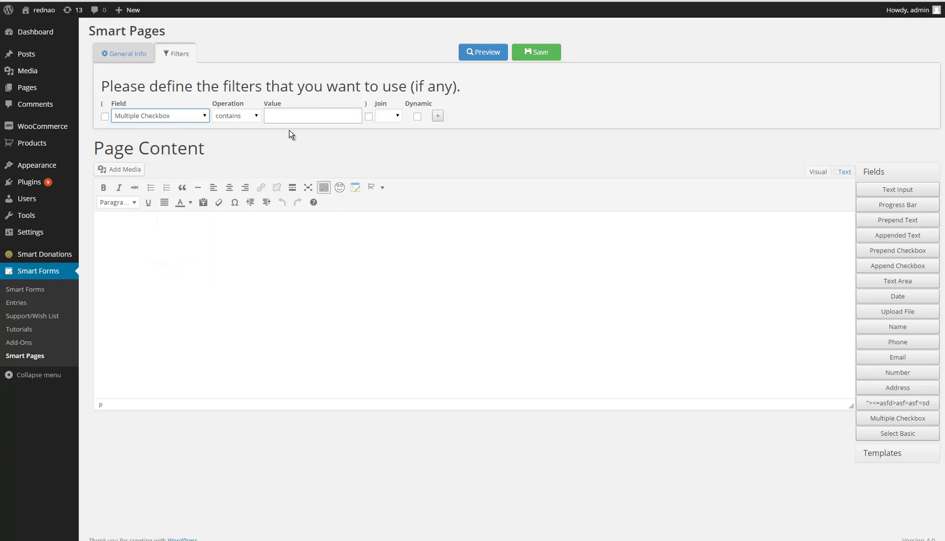
click(288, 114)
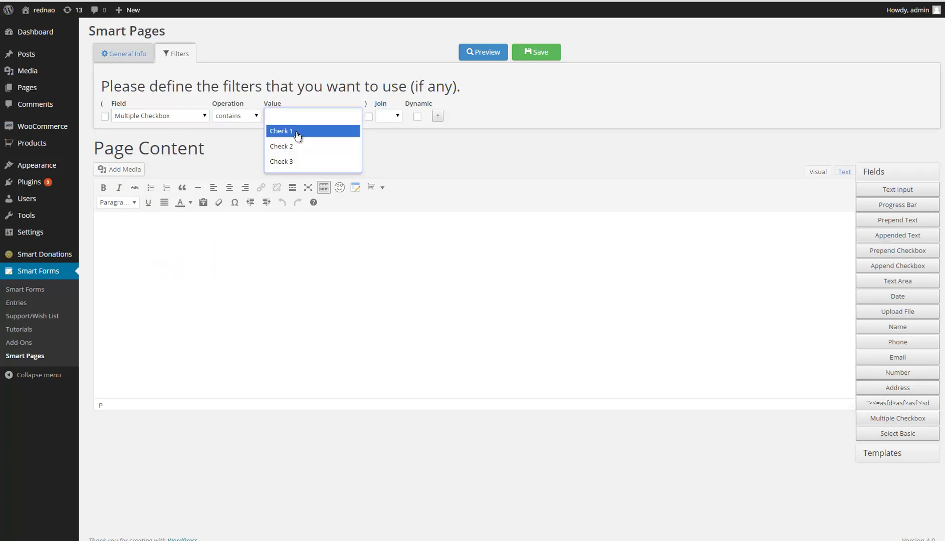
click(297, 133)
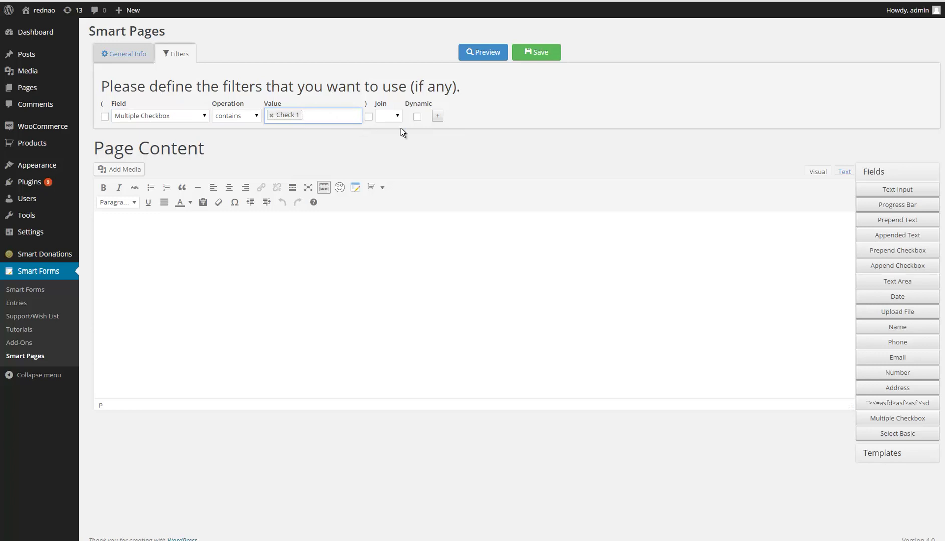
Add four extra filter rows, then remove them, keeping only the Check 1 filter.
click(437, 115)
click(437, 131)
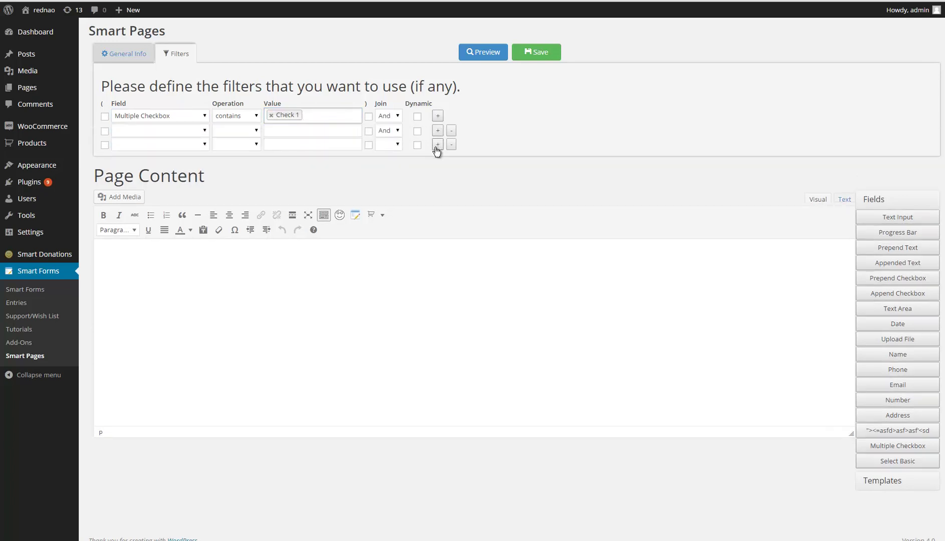
click(438, 144)
click(437, 158)
click(452, 173)
click(451, 158)
click(451, 144)
click(451, 130)
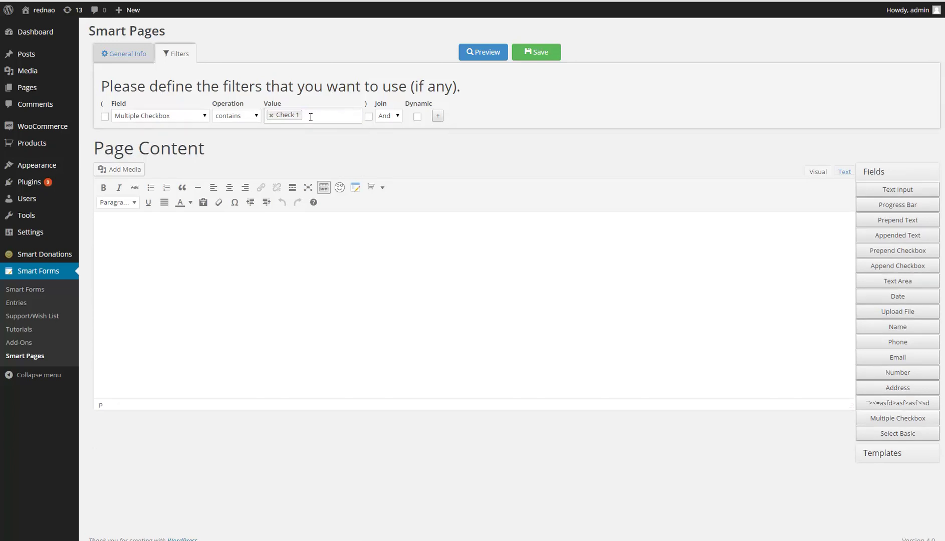
click(135, 58)
click(179, 56)
drag(216, 153, 114, 150)
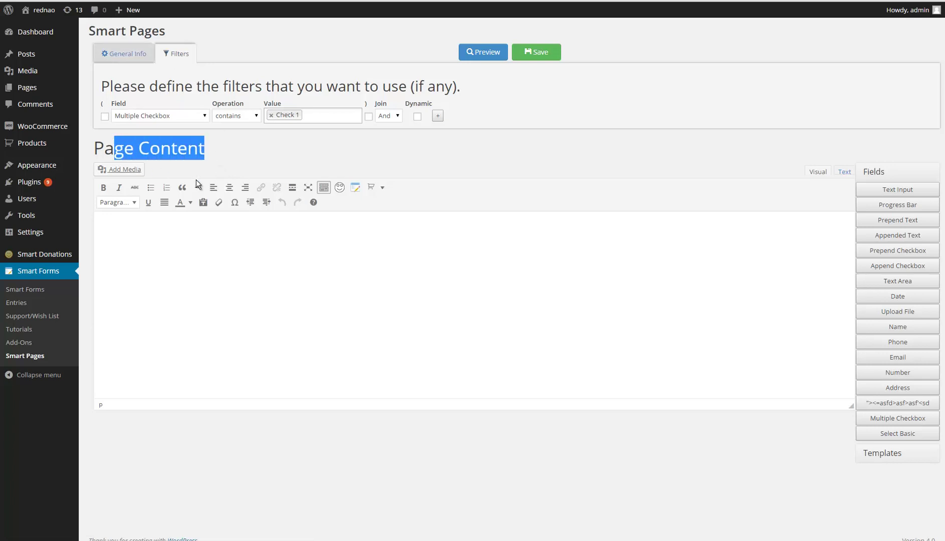
click(222, 246)
click(226, 143)
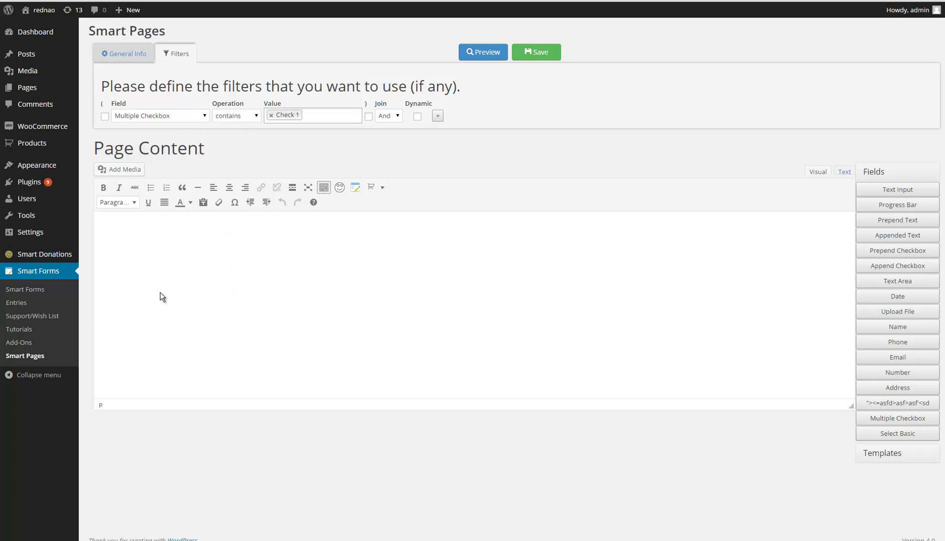
text(asdfasdfasfdasdf)
drag(145, 222, 80, 250)
click(201, 252)
drag(145, 222, 92, 228)
key(Delete)
key(Delete)
click(903, 286)
drag(182, 235, 99, 222)
right_click(99, 222)
click(141, 242)
click(195, 238)
double_click(129, 222)
double_click(124, 222)
triple_click(124, 222)
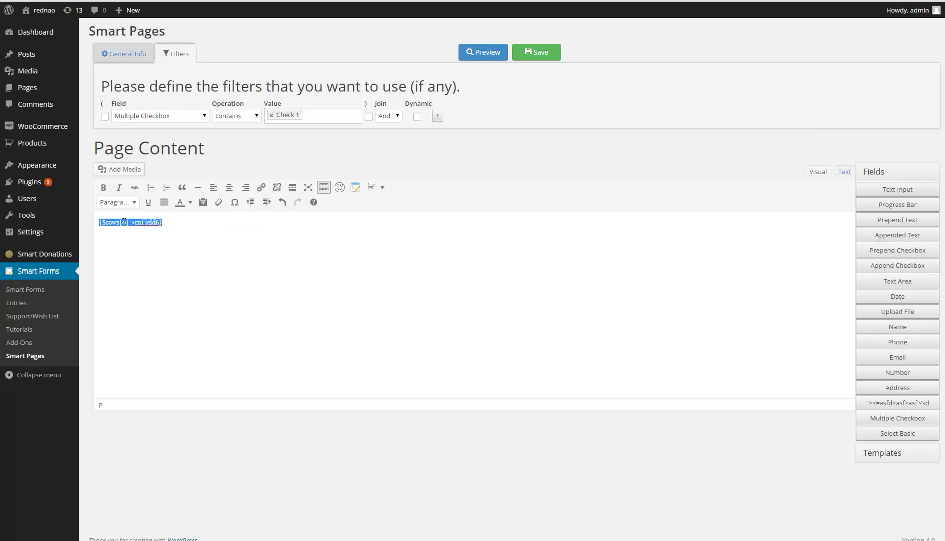
double_click(123, 222)
double_click(151, 222)
click(151, 222)
double_click(150, 223)
click(144, 225)
double_click(143, 225)
click(187, 241)
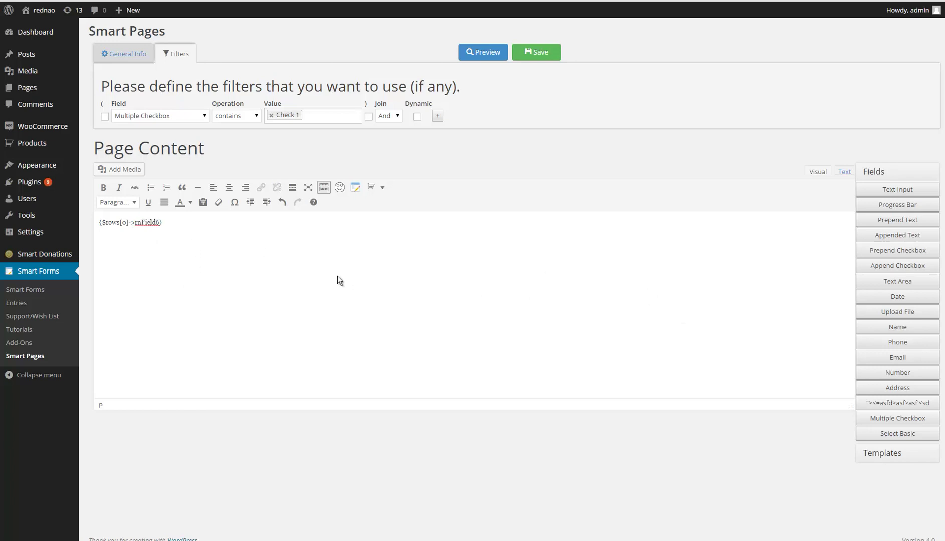
click(862, 327)
drag(152, 248, 92, 249)
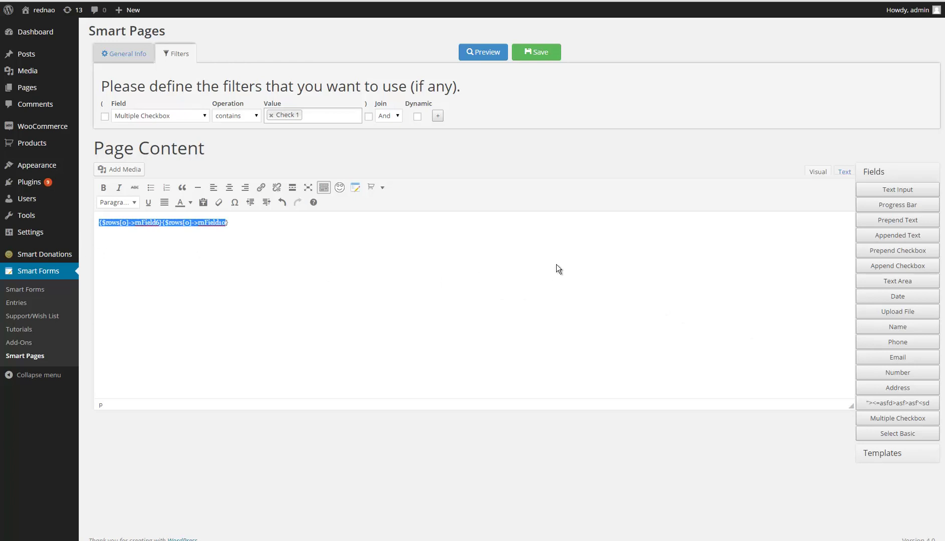
key(Delete)
key(Delete)
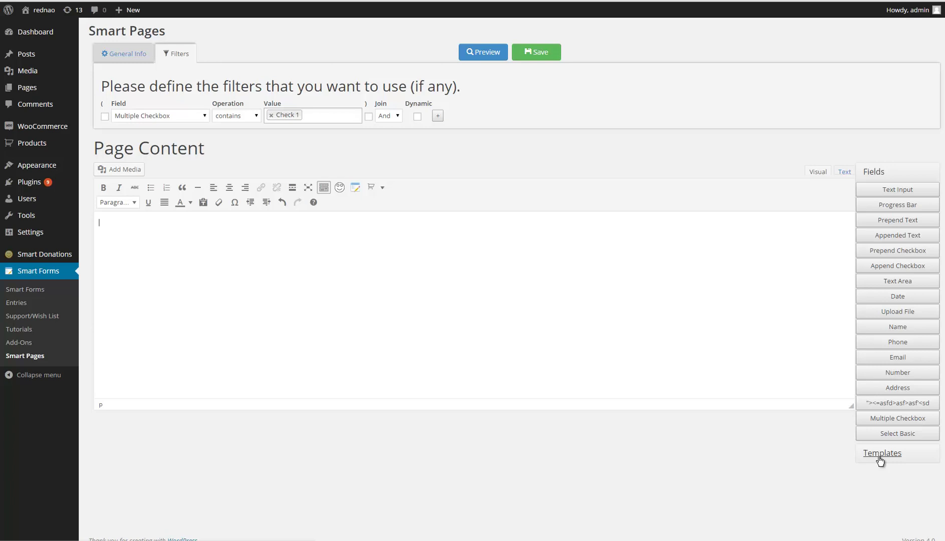
Expand the Templates panel and pick the Table template.
click(901, 456)
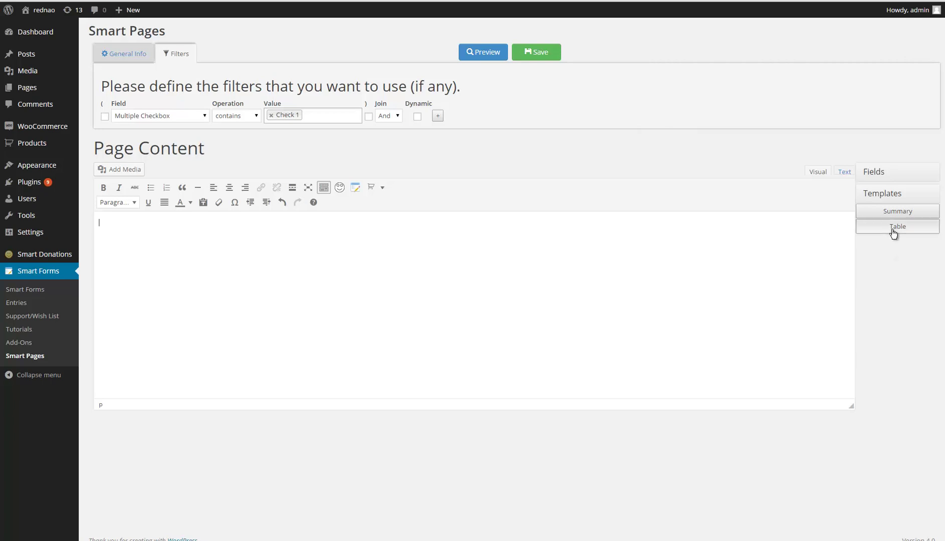
click(893, 231)
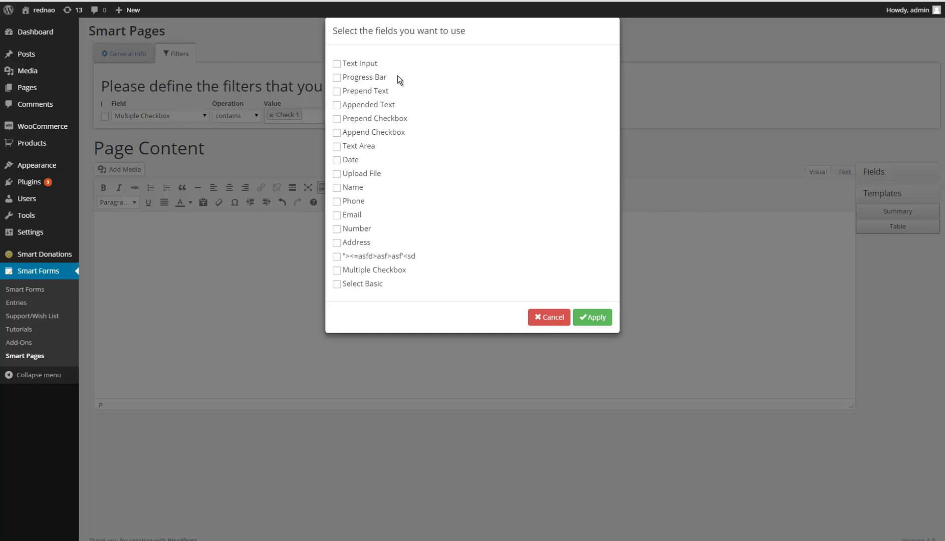
Choose the Text Input, Text Area and Multiple Checkbox fields and insert the table.
click(338, 66)
click(337, 146)
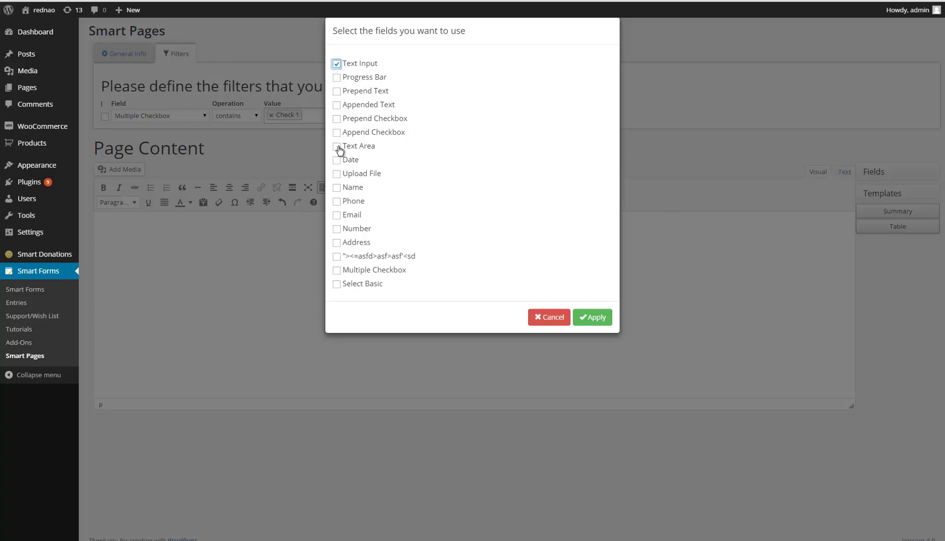
click(338, 271)
click(596, 317)
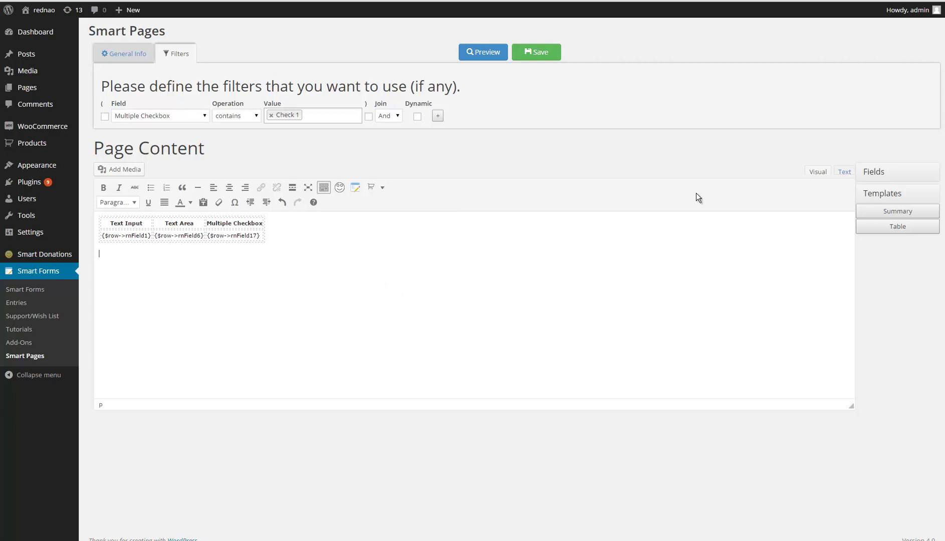
click(844, 172)
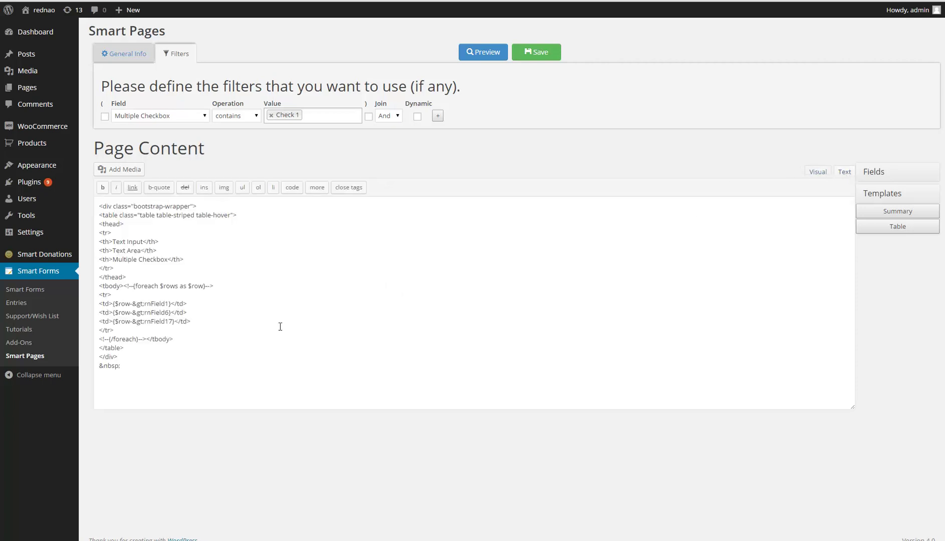
drag(220, 329, 143, 321)
click(120, 312)
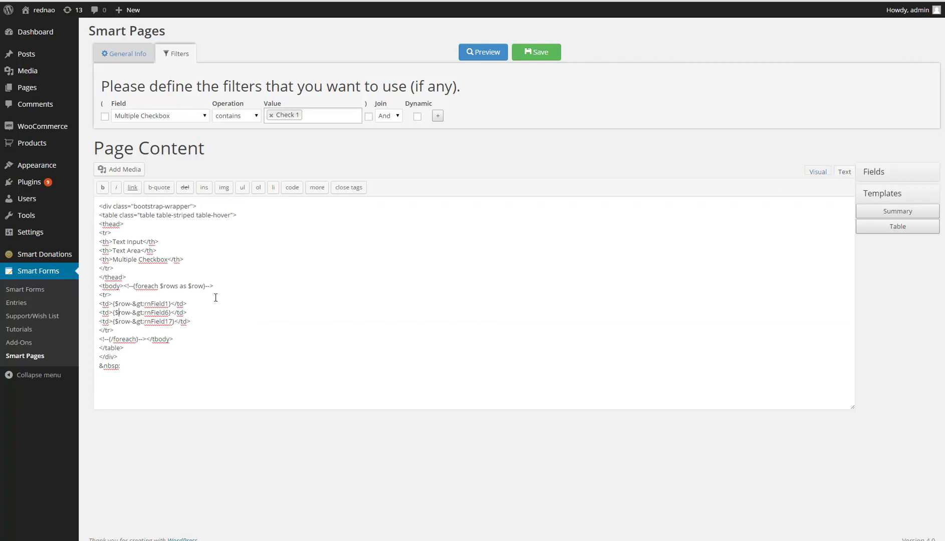
double_click(129, 303)
click(814, 172)
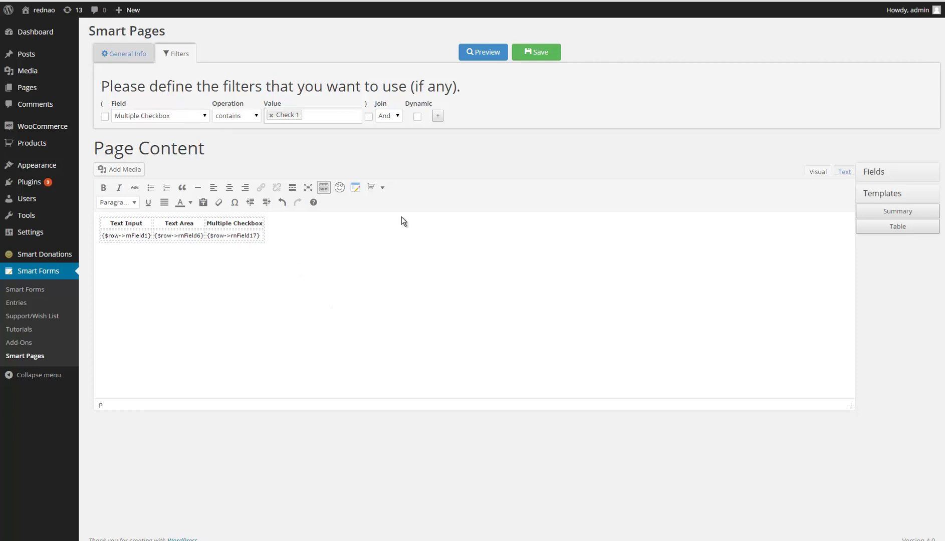
click(477, 53)
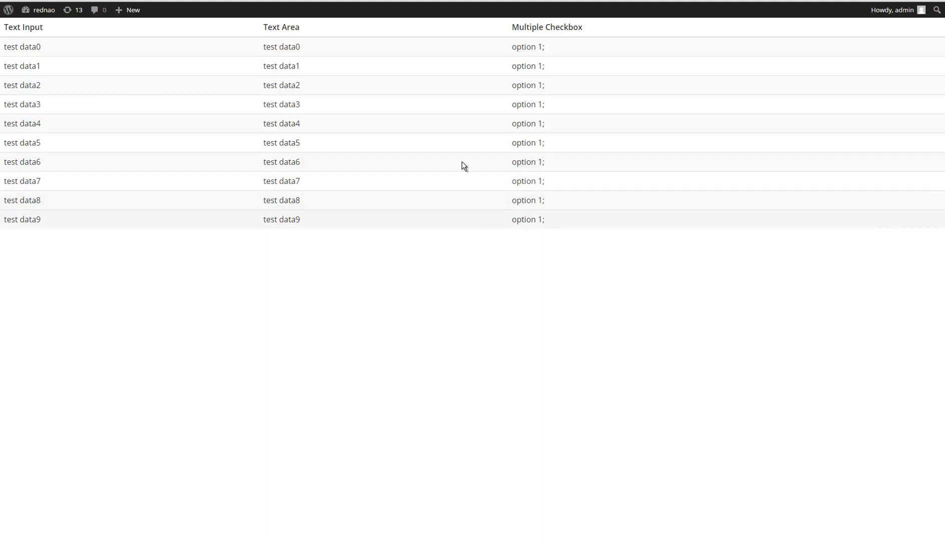
mouse_move(123, 10)
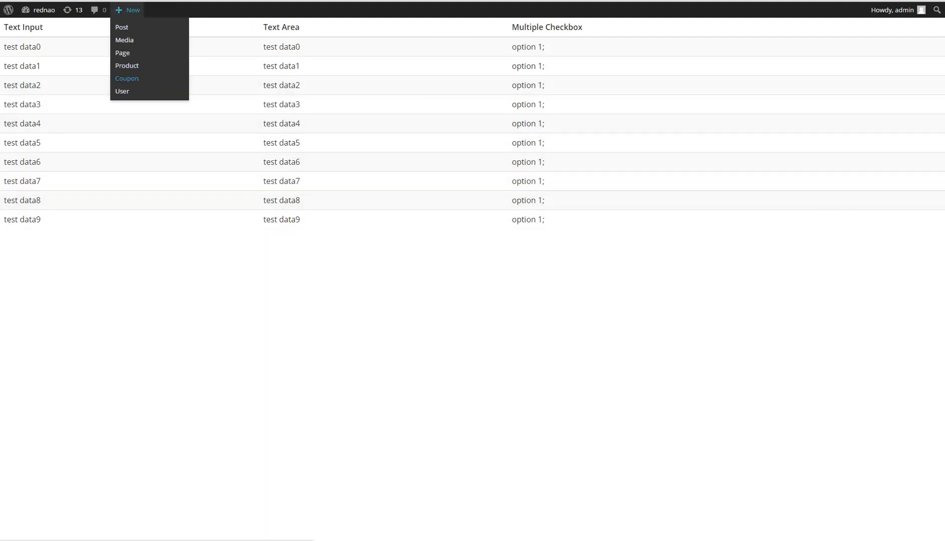
key(ctrl+w)
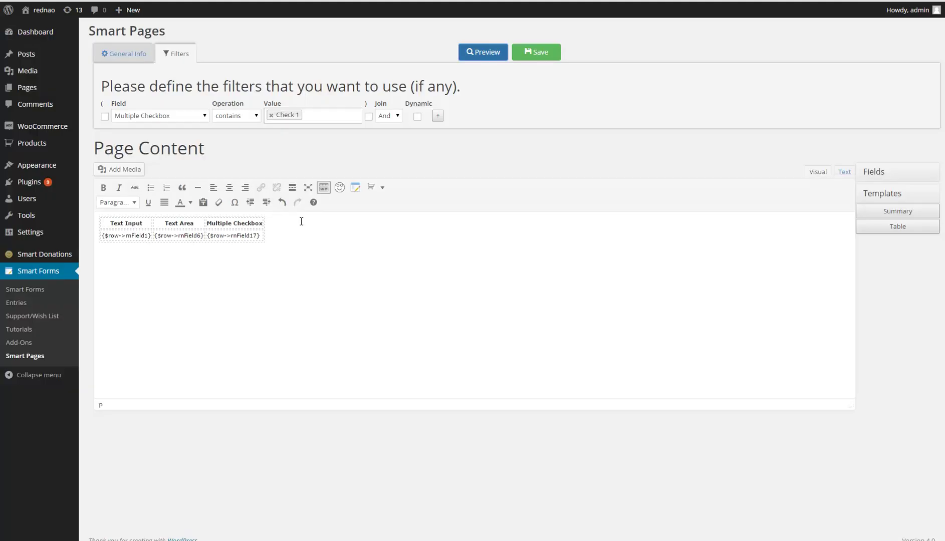